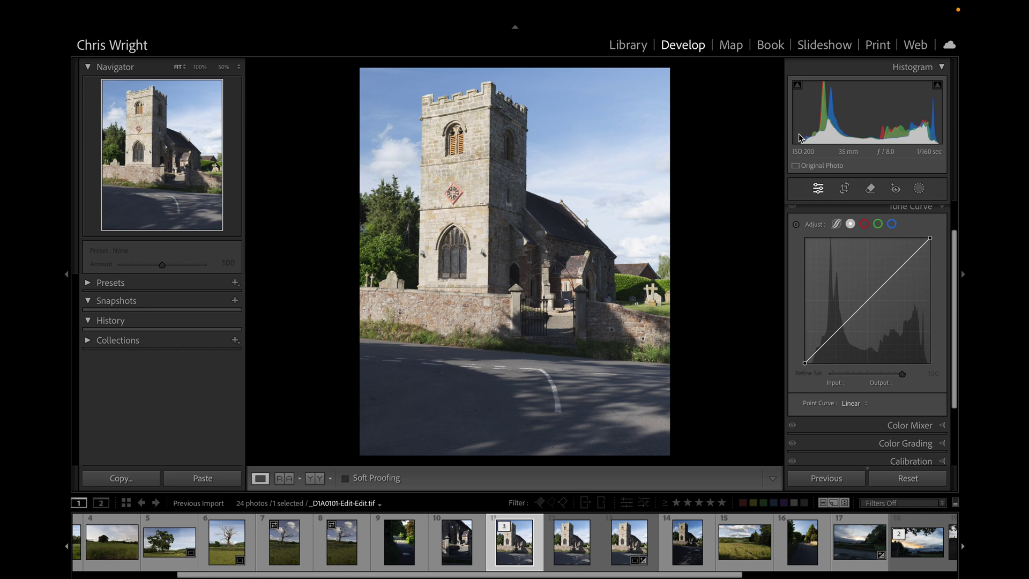
Step: Open the church photo in Nik 8 Silver Efex as a copy with Lightroom adjustments
{"action": "right_click", "coordinate": [589, 276]}
{"action": "mouse_move", "coordinate": [632, 292]}
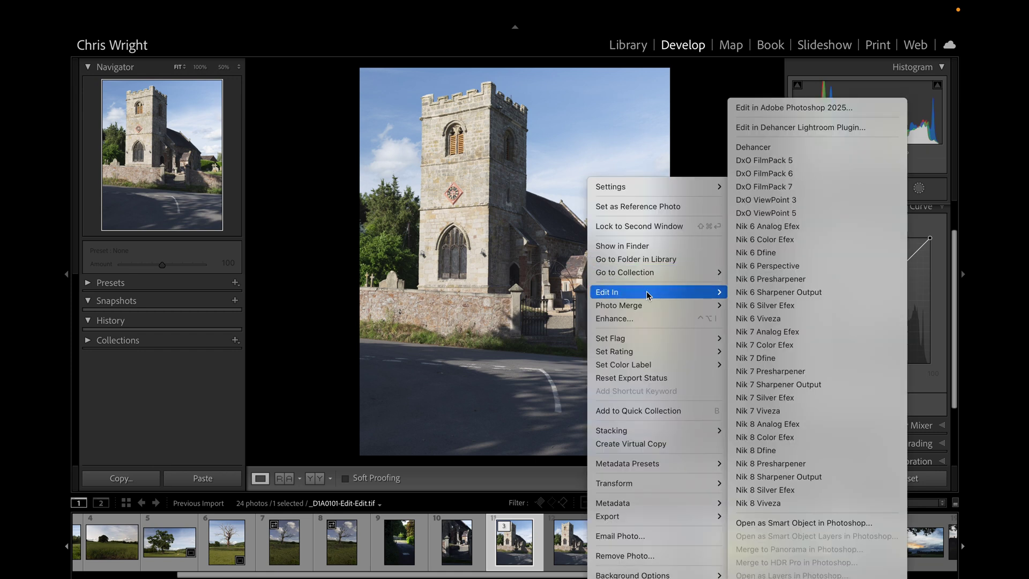
{"action": "left_click", "coordinate": [775, 489]}
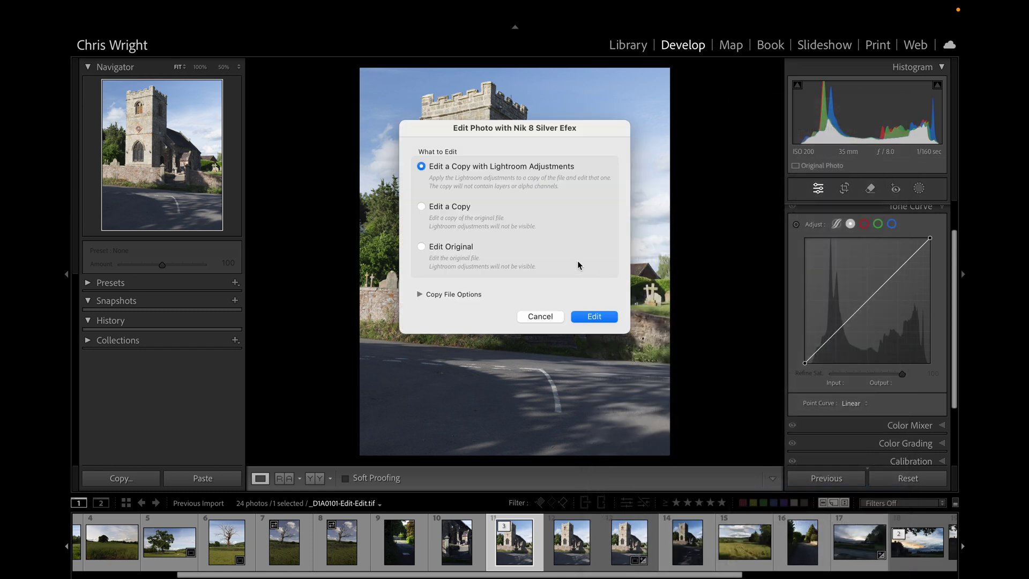
{"action": "left_click", "coordinate": [594, 316]}
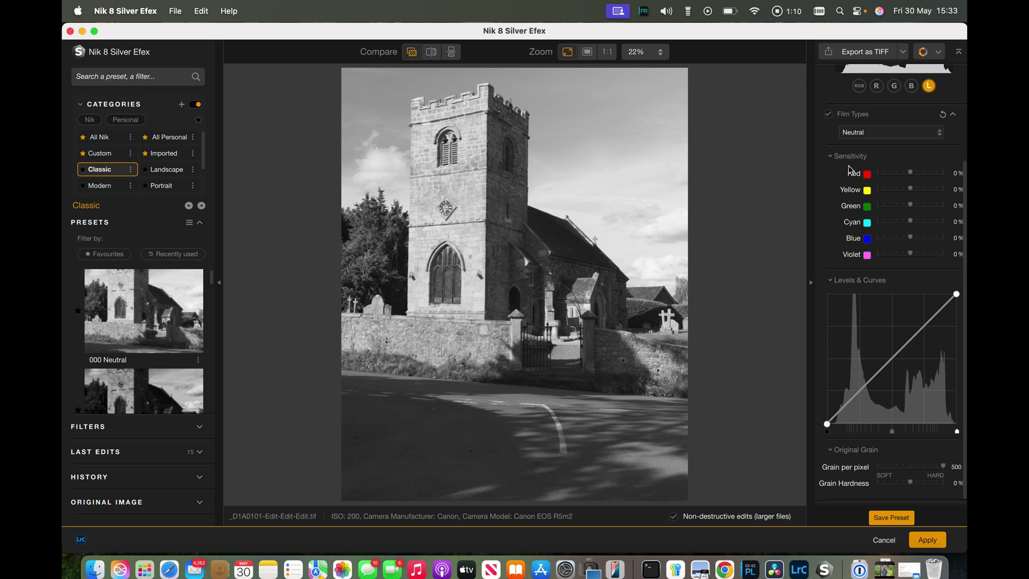
Step: Turn on the histogram zone overlays for pure white (zone 10) and pure black (zone 0)
{"action": "scroll", "coordinate": [851, 169], "scroll_direction": "up", "scroll_amount": 3}
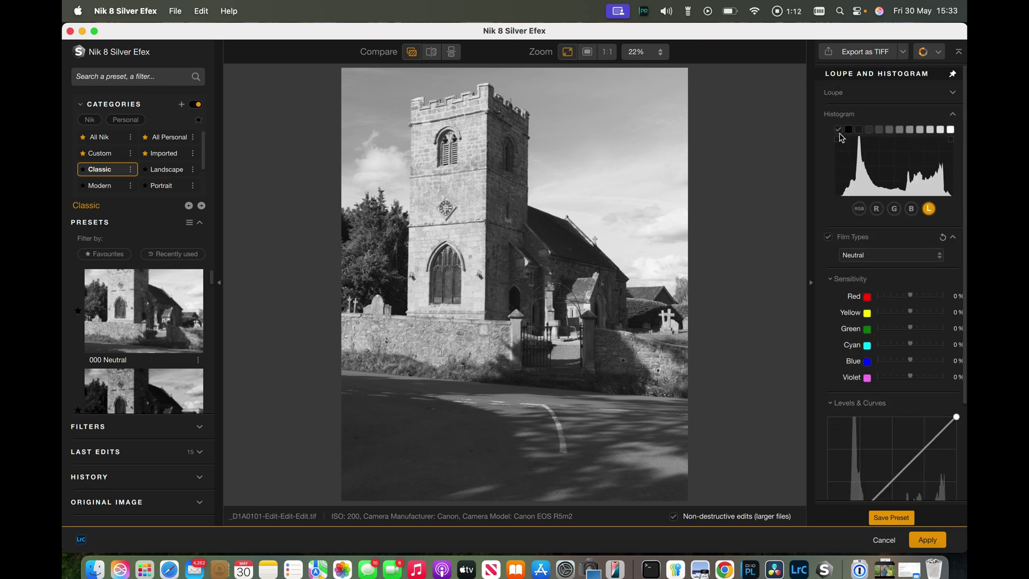
{"action": "mouse_move", "coordinate": [869, 131]}
{"action": "left_click", "coordinate": [952, 133]}
{"action": "left_click", "coordinate": [850, 130]}
Step: Apply the Classic preset 006 High Structure (smooth) to the church image
{"action": "scroll", "coordinate": [143, 322], "scroll_direction": "down", "scroll_amount": 5}
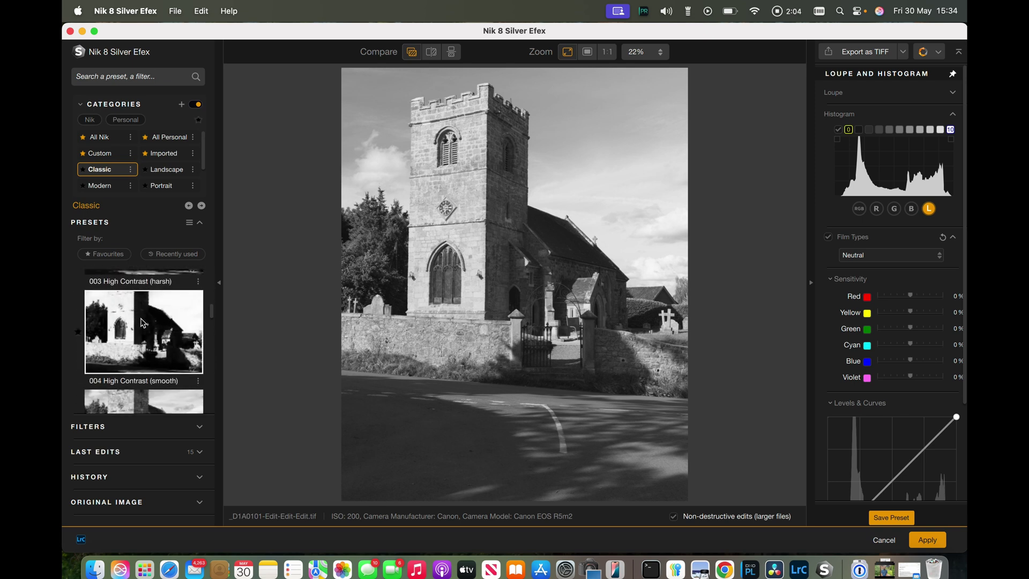
{"action": "scroll", "coordinate": [143, 323], "scroll_direction": "down", "scroll_amount": 3}
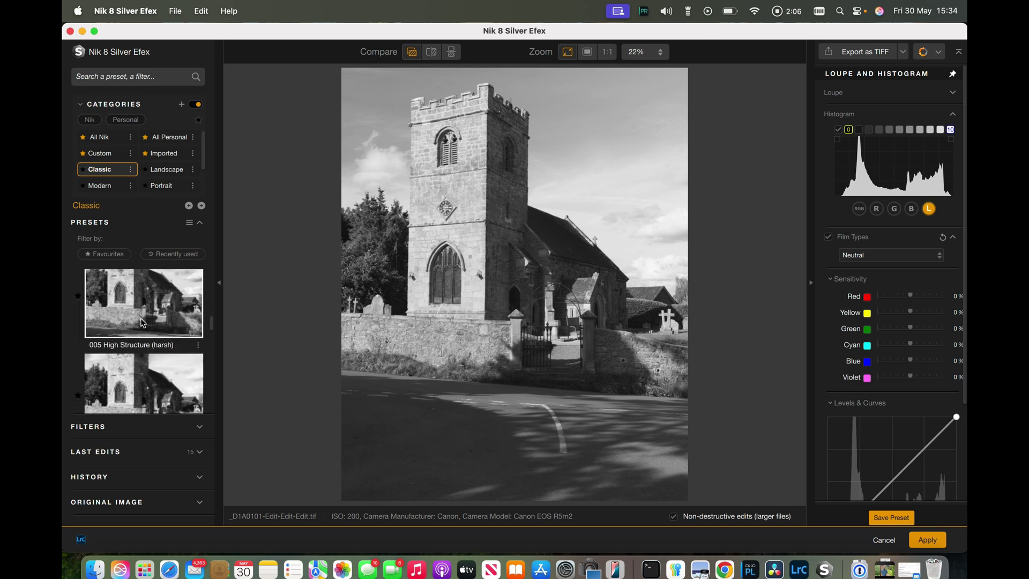
{"action": "scroll", "coordinate": [142, 322], "scroll_direction": "down", "scroll_amount": 2}
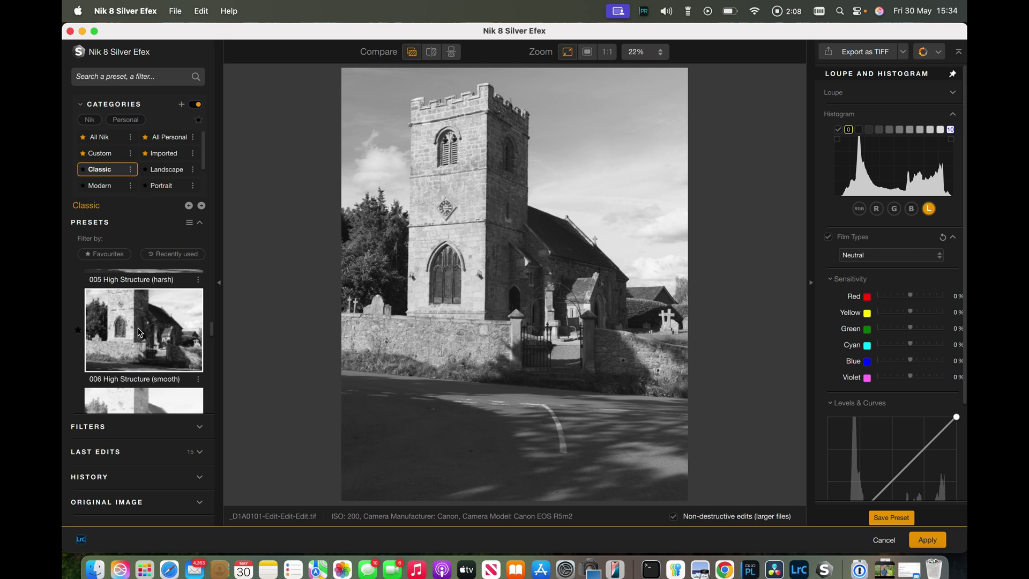
{"action": "left_click", "coordinate": [141, 332]}
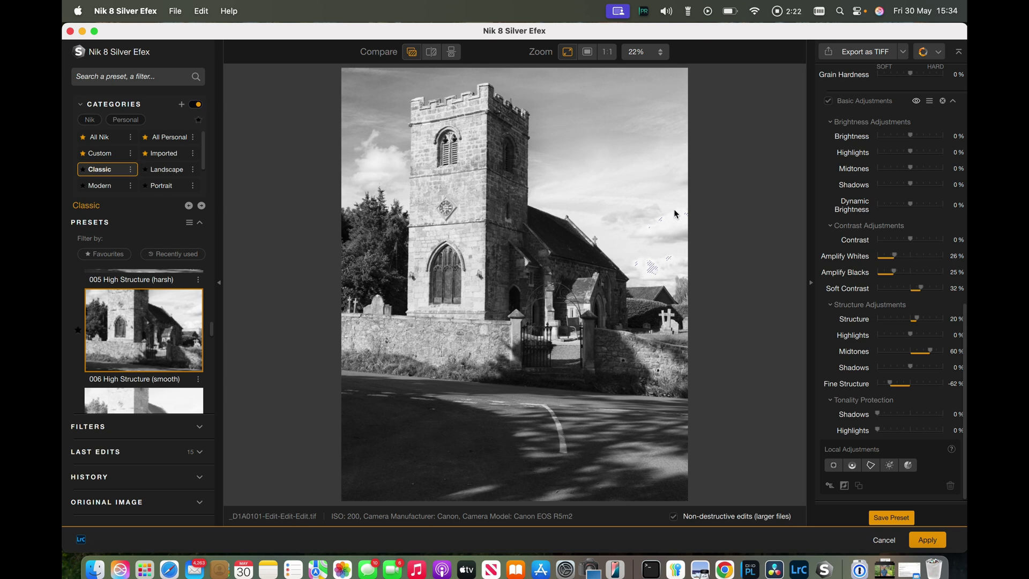
Step: Toggle the zone 10 overlay off and back on to examine the clipped highlights in the sky
{"action": "scroll", "coordinate": [857, 212], "scroll_direction": "up", "scroll_amount": 15}
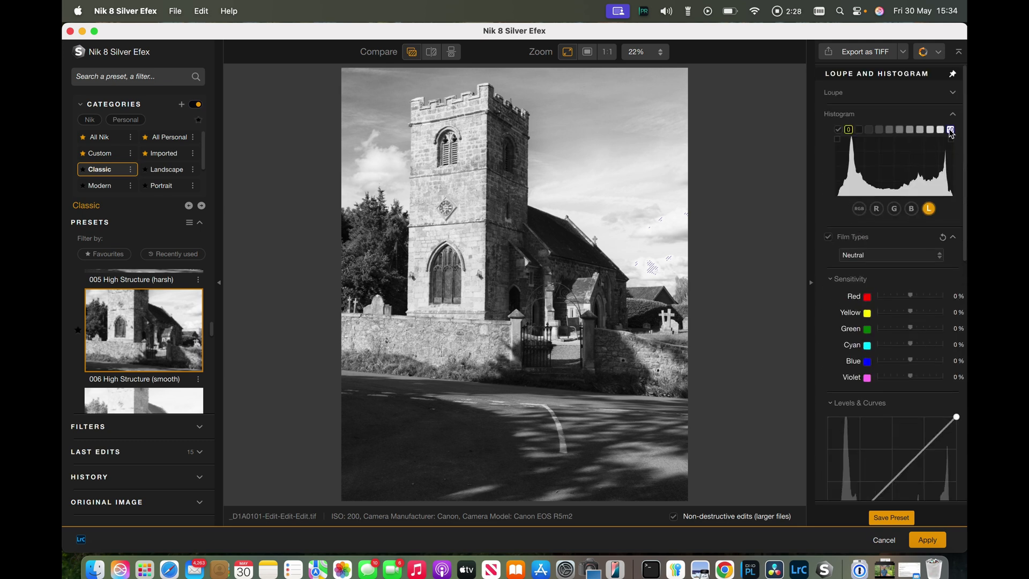
{"action": "left_click", "coordinate": [952, 131]}
{"action": "left_click", "coordinate": [952, 131]}
Step: Try lowering the global Brightness to -8% and reset it to 0%
{"action": "scroll", "coordinate": [912, 267], "scroll_direction": "down", "scroll_amount": 5}
{"action": "scroll", "coordinate": [912, 268], "scroll_direction": "down", "scroll_amount": 5}
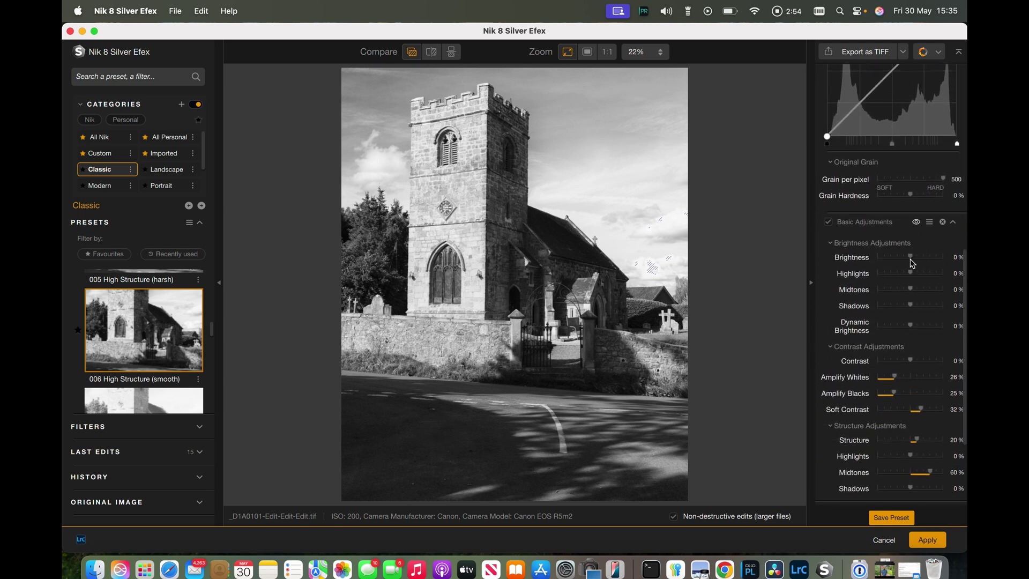
{"action": "left_click", "coordinate": [912, 259]}
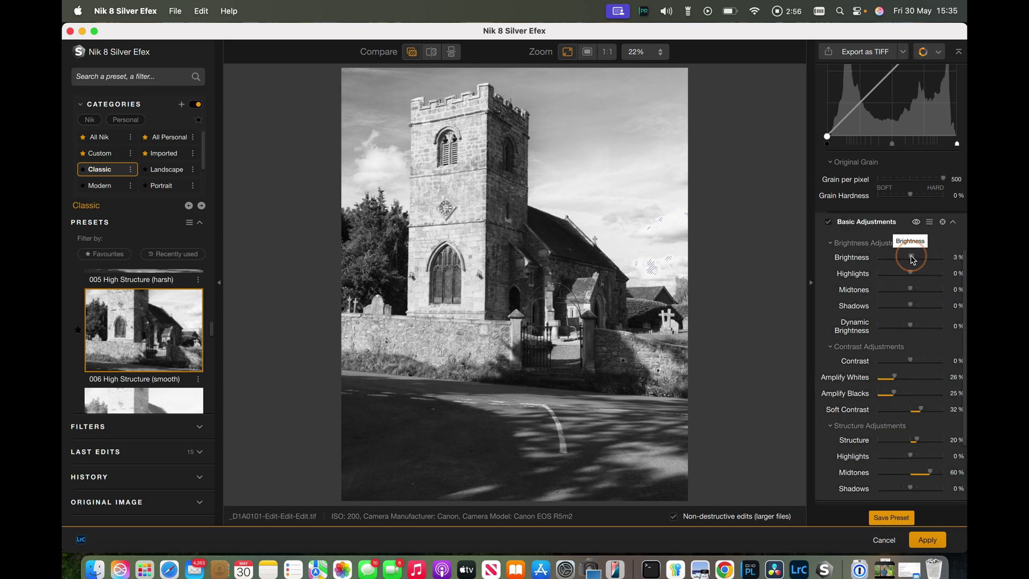
{"action": "left_click_drag", "start_coordinate": [912, 259], "coordinate": [908, 261]}
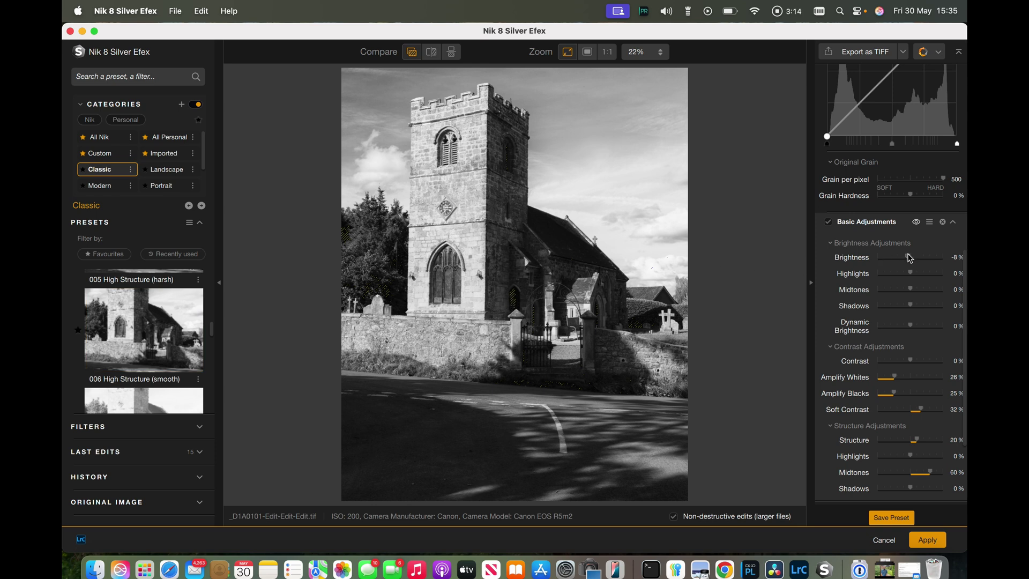
{"action": "left_click_drag", "start_coordinate": [909, 258], "coordinate": [911, 259]}
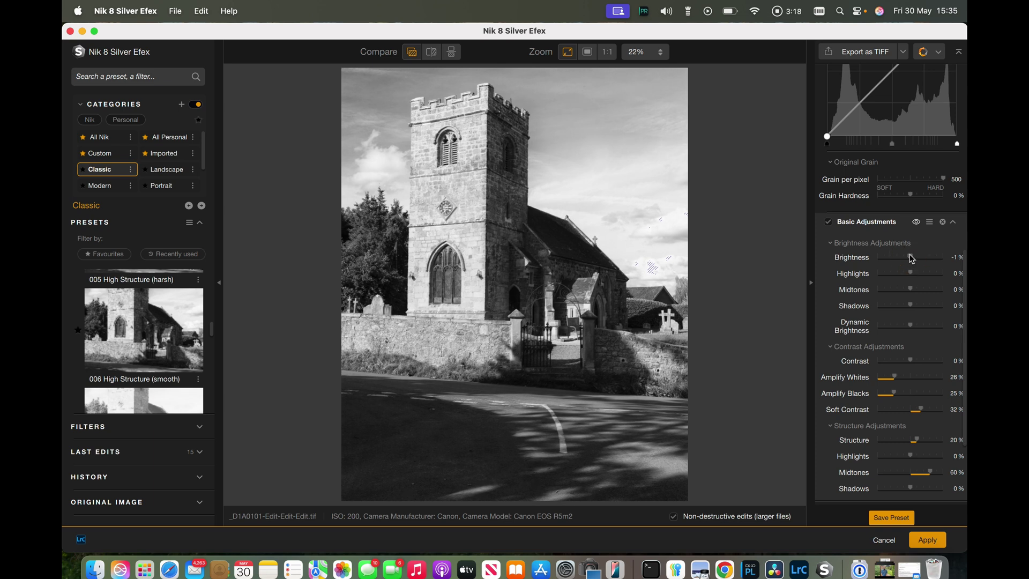
{"action": "double_click", "coordinate": [911, 259]}
Step: Reduce Amplify Whites to 0% and lower the Highlights brightness to -28%
{"action": "mouse_move", "coordinate": [912, 276]}
{"action": "left_mouse_down"}
{"action": "mouse_move", "coordinate": [884, 279]}
{"action": "mouse_move", "coordinate": [913, 277]}
{"action": "left_mouse_up"}
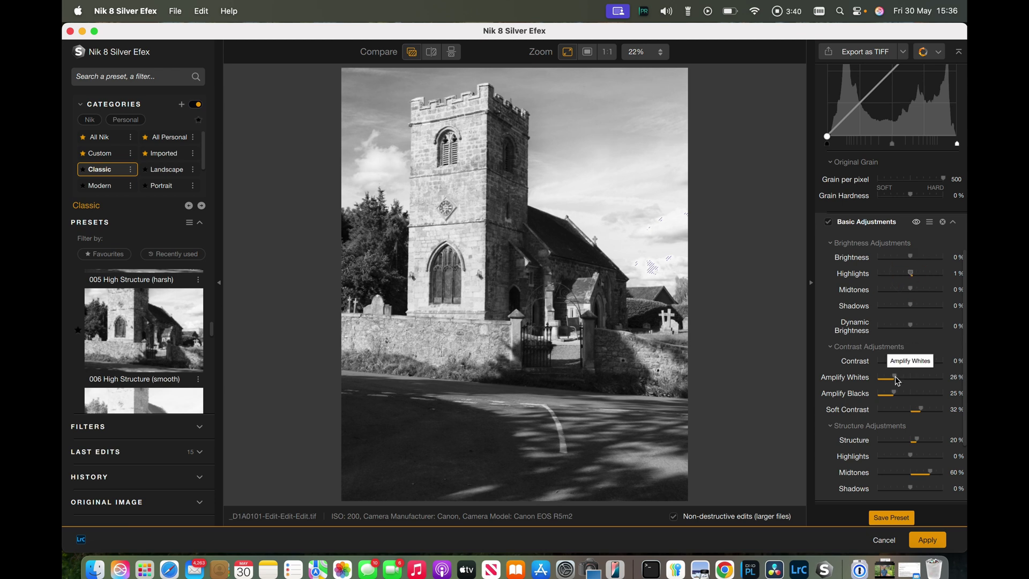
{"action": "left_click_drag", "start_coordinate": [894, 377], "coordinate": [872, 381]}
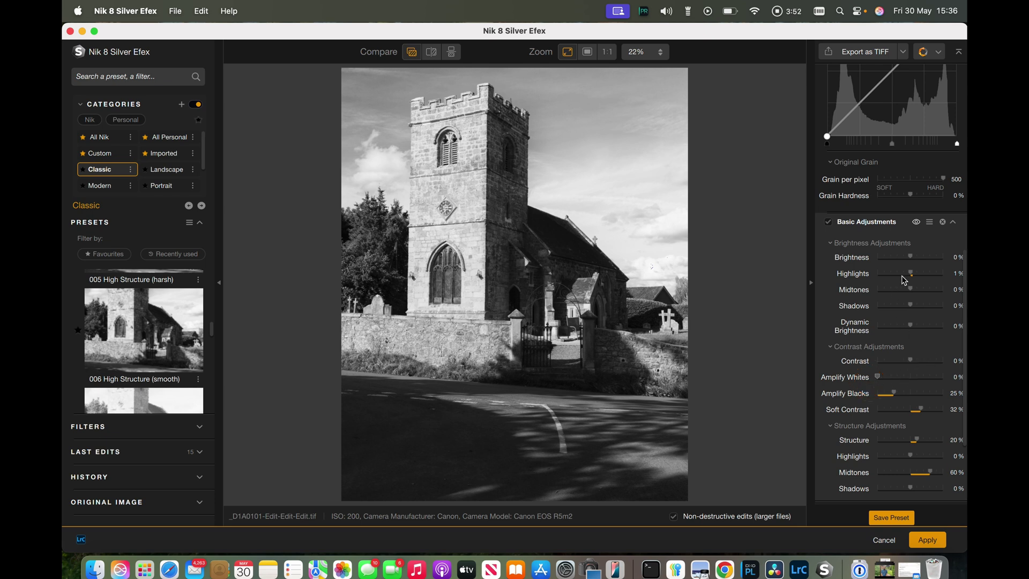
{"action": "left_click_drag", "start_coordinate": [912, 275], "coordinate": [901, 275]}
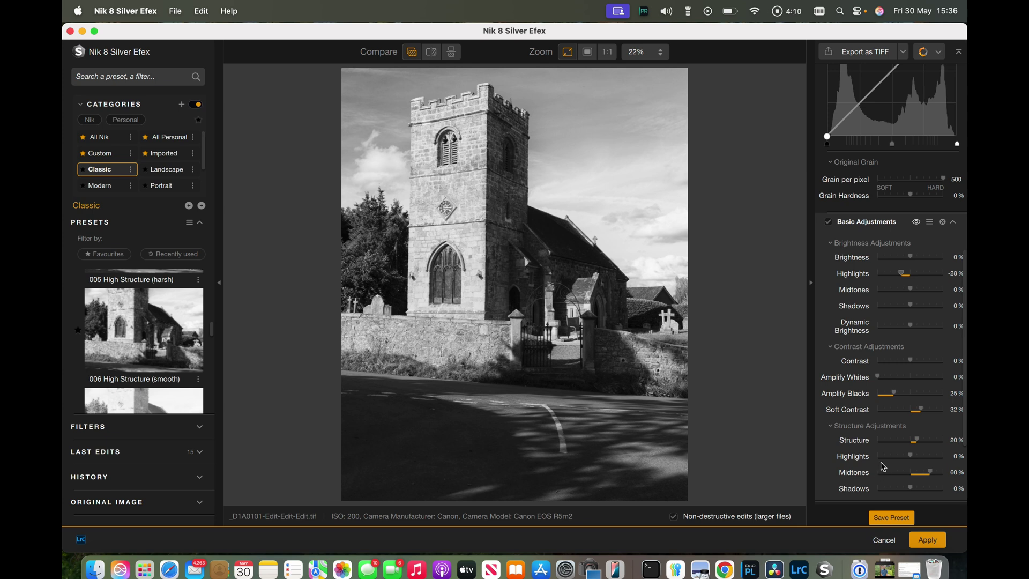
Step: Set the Midtones structure to 55% and the Shadows structure to -41%
{"action": "left_click", "coordinate": [930, 472]}
{"action": "left_click_drag", "start_coordinate": [932, 475], "coordinate": [929, 474]}
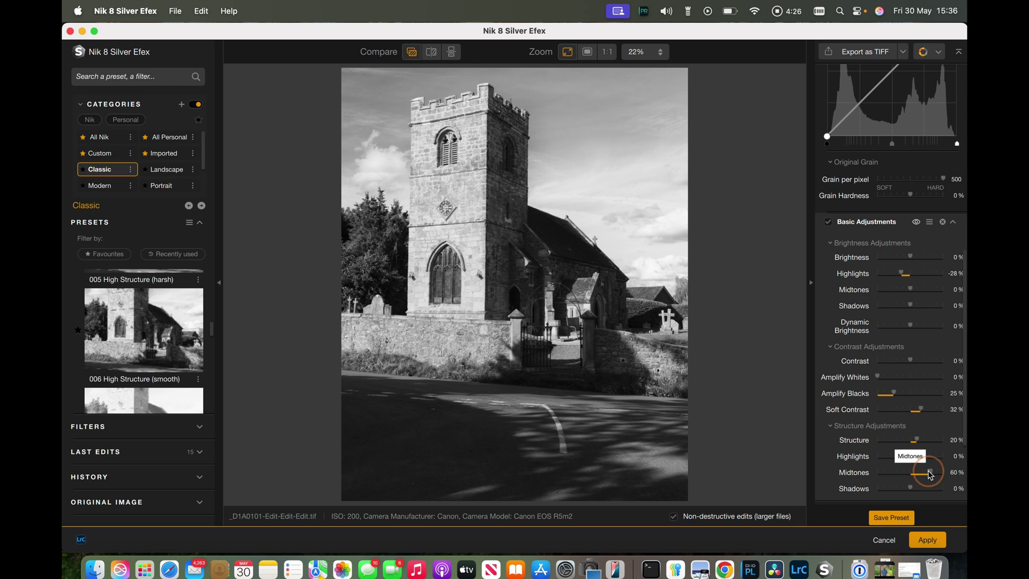
{"action": "mouse_move", "coordinate": [929, 475]}
{"action": "left_mouse_down"}
{"action": "mouse_move", "coordinate": [920, 475]}
{"action": "mouse_move", "coordinate": [929, 476]}
{"action": "left_mouse_up"}
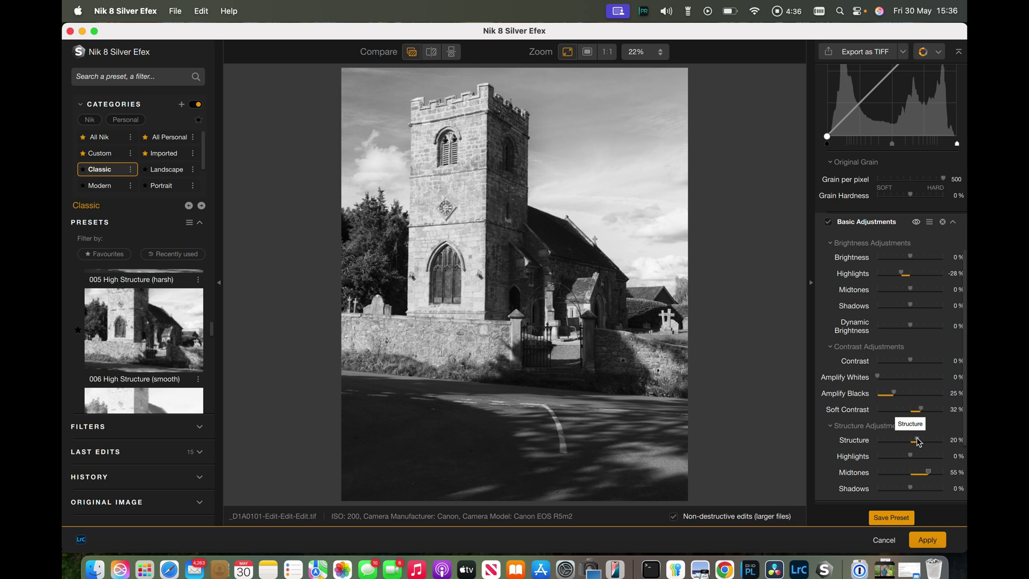
{"action": "left_click", "coordinate": [910, 488]}
{"action": "mouse_move", "coordinate": [911, 491]}
{"action": "left_mouse_down"}
{"action": "mouse_move", "coordinate": [879, 495]}
{"action": "mouse_move", "coordinate": [899, 496]}
{"action": "left_mouse_up"}
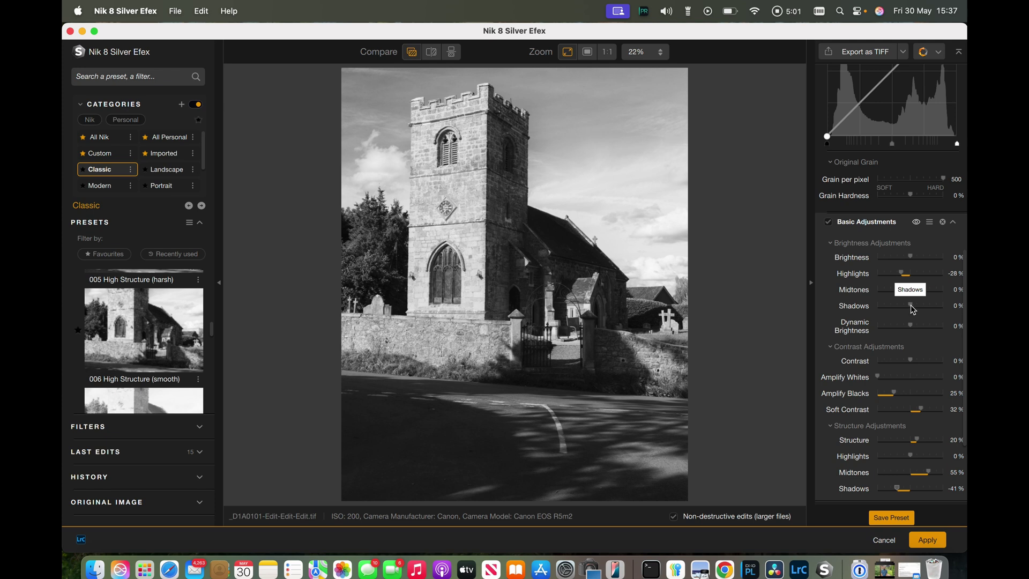
Step: Raise the Shadows brightness to 8% and check the tonal zones in the histogram
{"action": "mouse_move", "coordinate": [912, 309]}
{"action": "left_mouse_down"}
{"action": "mouse_move", "coordinate": [926, 311]}
{"action": "mouse_move", "coordinate": [913, 305]}
{"action": "left_mouse_up"}
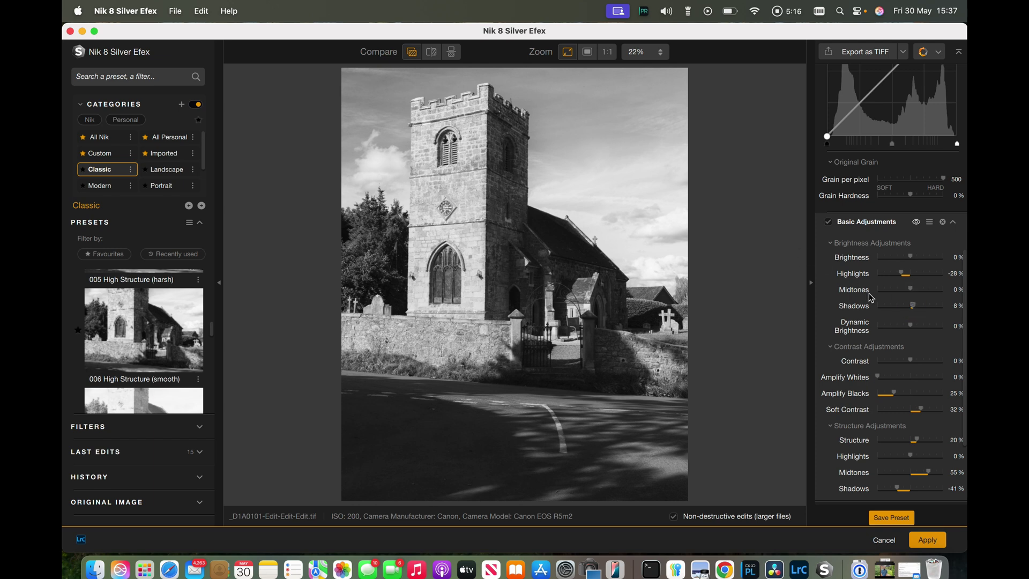
{"action": "scroll", "coordinate": [895, 296], "scroll_direction": "up", "scroll_amount": 10}
{"action": "scroll", "coordinate": [899, 301], "scroll_direction": "up", "scroll_amount": 2}
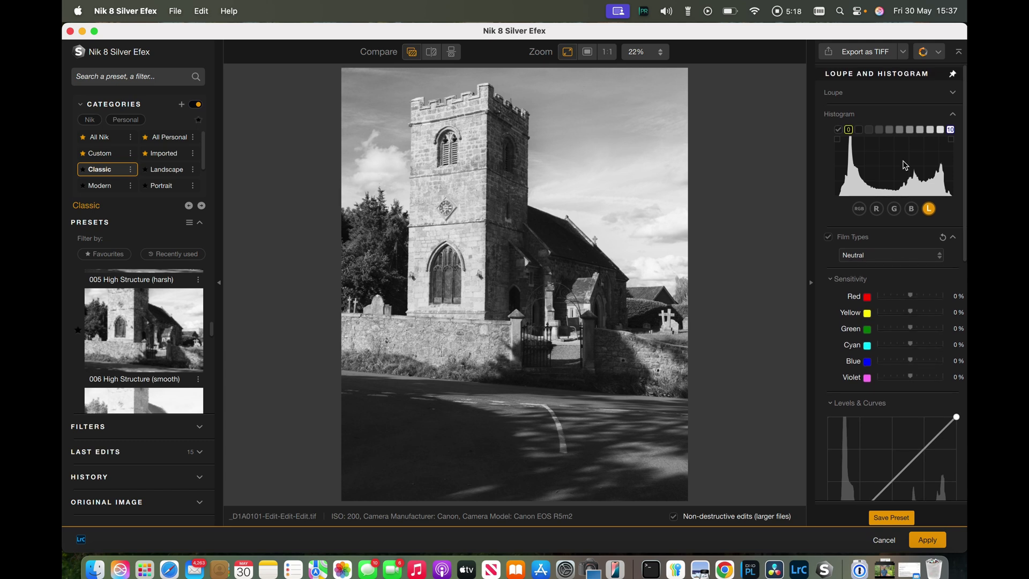
{"action": "mouse_move", "coordinate": [860, 134]}
{"action": "mouse_move", "coordinate": [902, 135]}
Step: Add a luminosity mask on the church's dark roof and set it to target zone 2
{"action": "scroll", "coordinate": [907, 323], "scroll_direction": "down", "scroll_amount": 15}
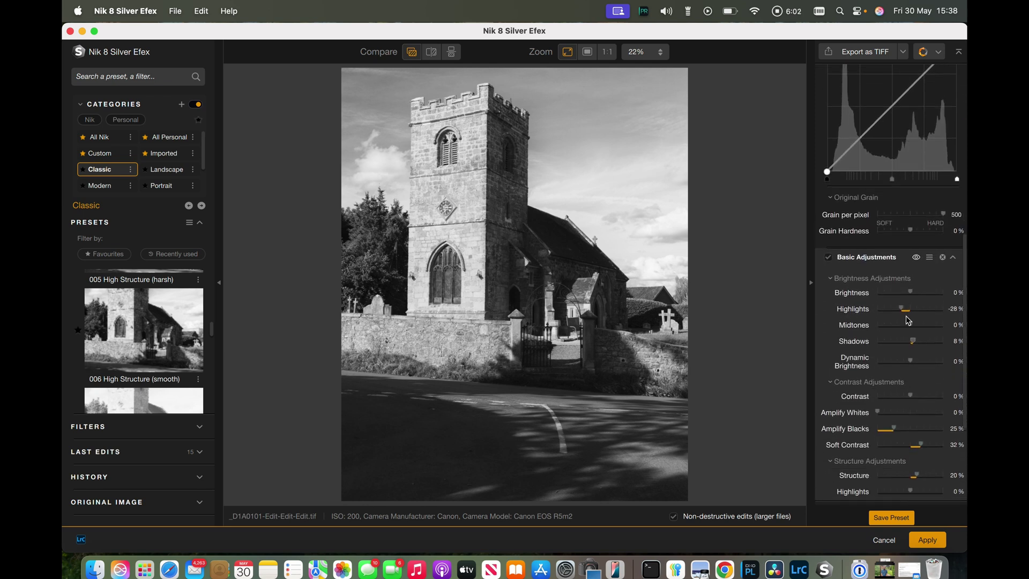
{"action": "scroll", "coordinate": [908, 320], "scroll_direction": "down", "scroll_amount": 2}
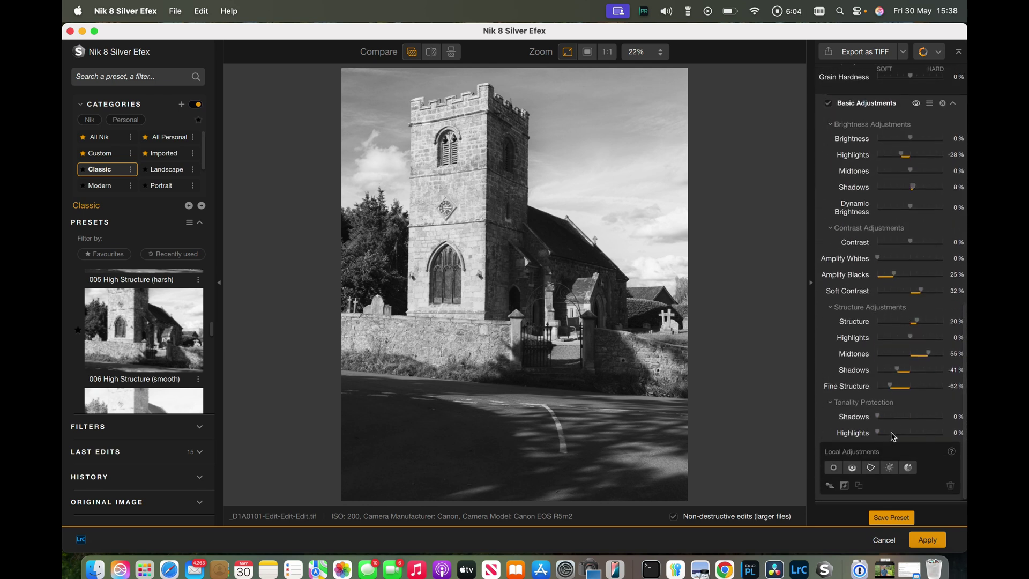
{"action": "left_click", "coordinate": [891, 468]}
{"action": "left_click", "coordinate": [563, 239]}
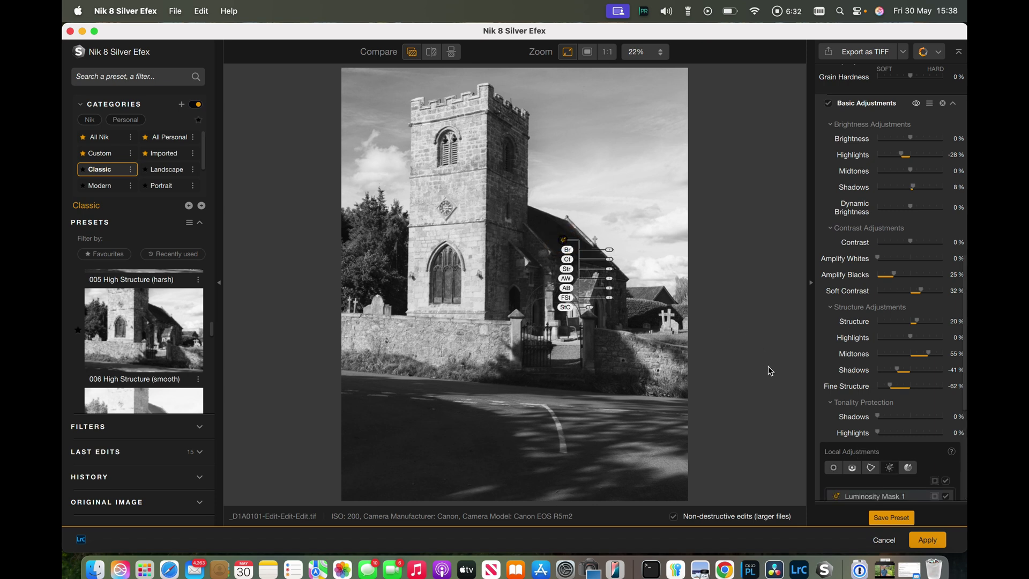
{"action": "scroll", "coordinate": [869, 396], "scroll_direction": "down", "scroll_amount": 5}
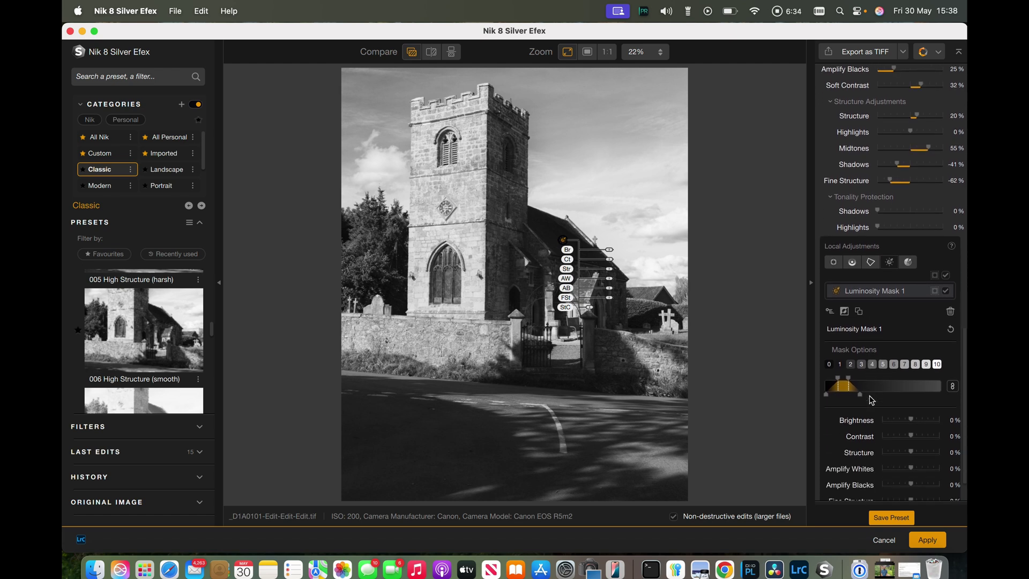
{"action": "left_click", "coordinate": [851, 364]}
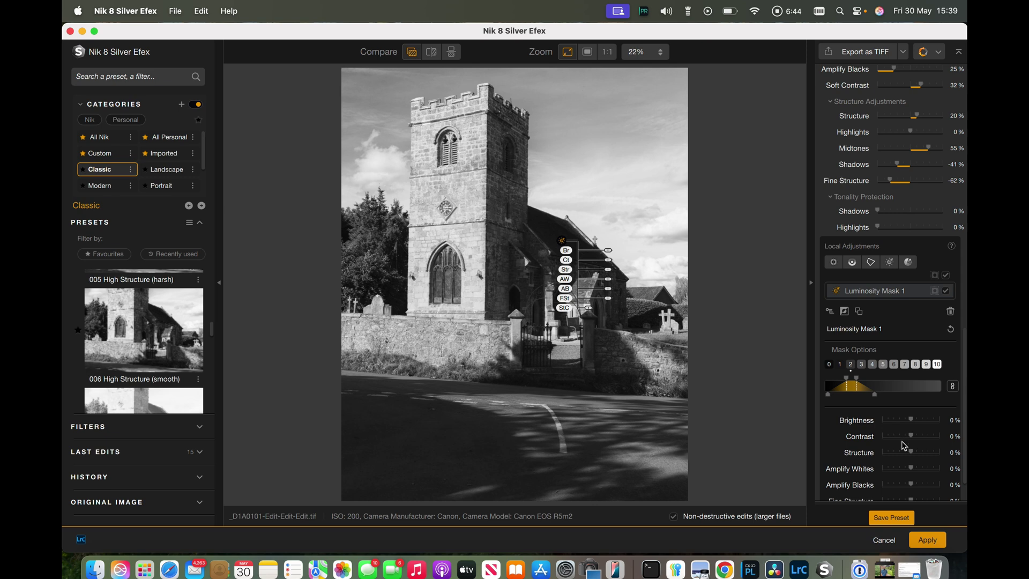
Step: Set the luminosity mask's Brightness to 11%
{"action": "scroll", "coordinate": [904, 446], "scroll_direction": "down", "scroll_amount": 1}
{"action": "scroll", "coordinate": [904, 446], "scroll_direction": "down", "scroll_amount": 1}
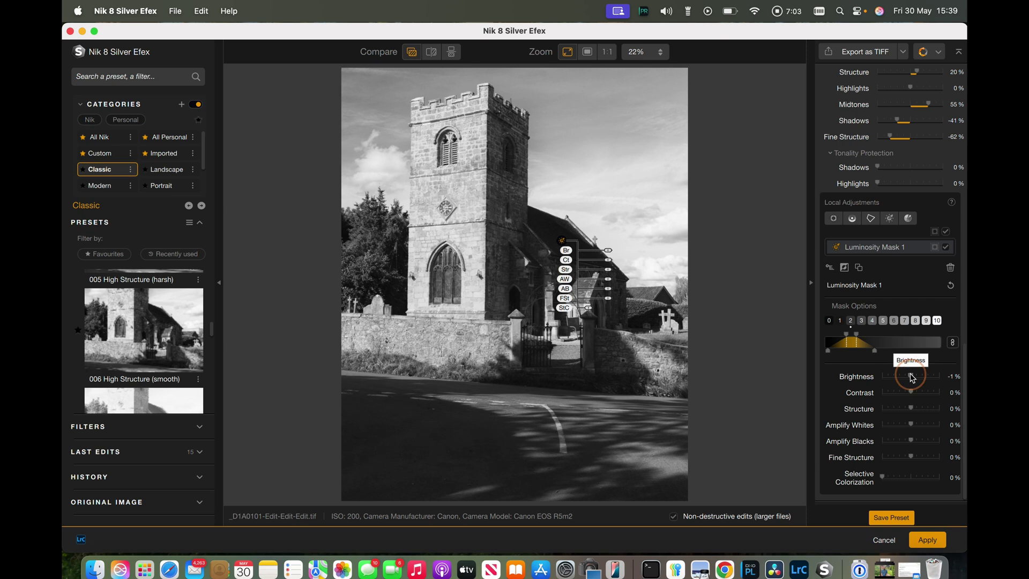
{"action": "left_click_drag", "start_coordinate": [911, 377], "coordinate": [912, 378]}
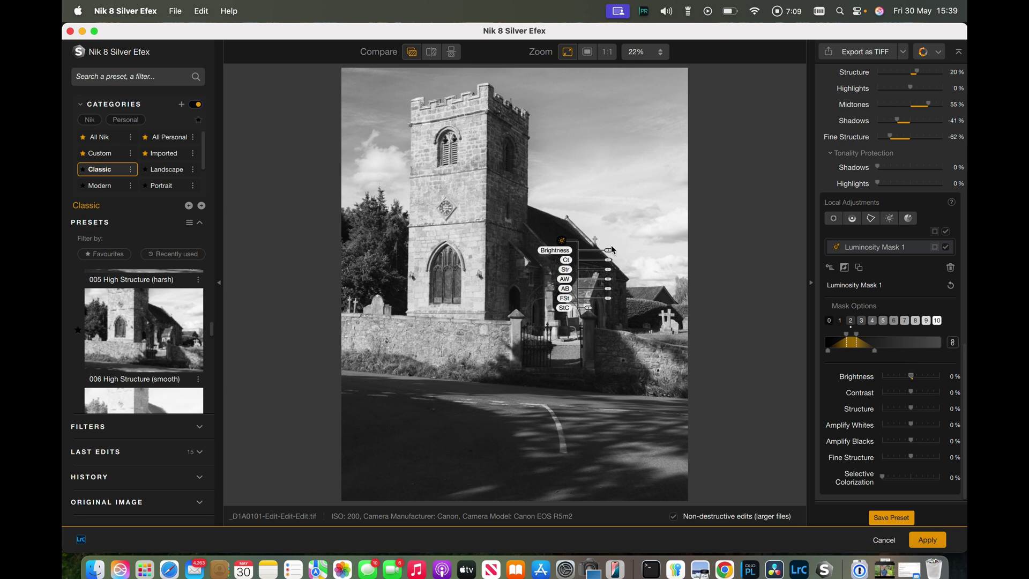
{"action": "mouse_move", "coordinate": [608, 251]}
{"action": "left_mouse_down"}
{"action": "mouse_move", "coordinate": [599, 253]}
{"action": "mouse_move", "coordinate": [624, 253]}
{"action": "mouse_move", "coordinate": [613, 254]}
{"action": "left_mouse_up"}
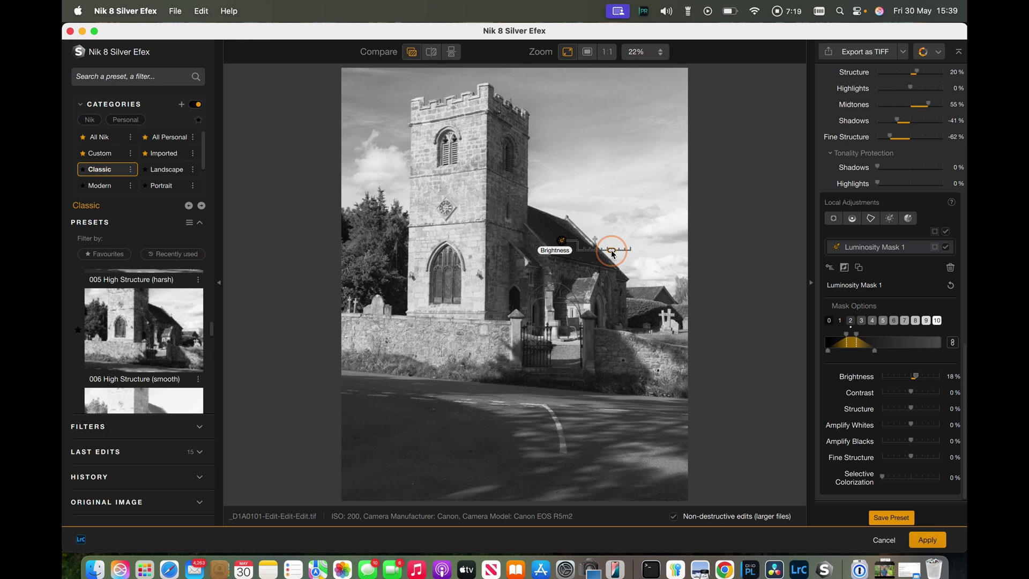
{"action": "left_click_drag", "start_coordinate": [613, 254], "coordinate": [611, 254]}
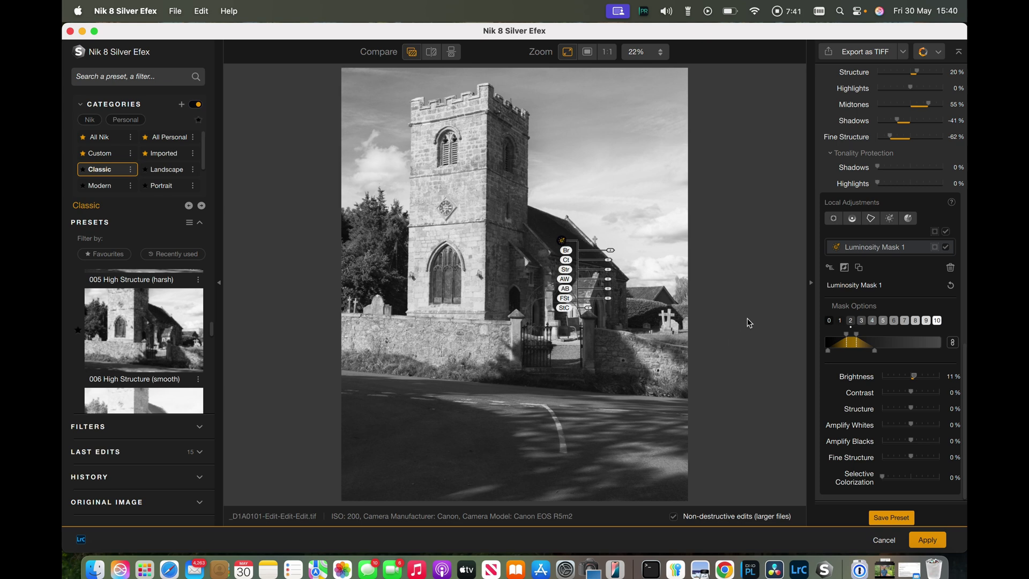
Step: Review the updated histogram and the adjustments, and deselect the luminosity mask on the roof
{"action": "scroll", "coordinate": [903, 279], "scroll_direction": "up", "scroll_amount": 10}
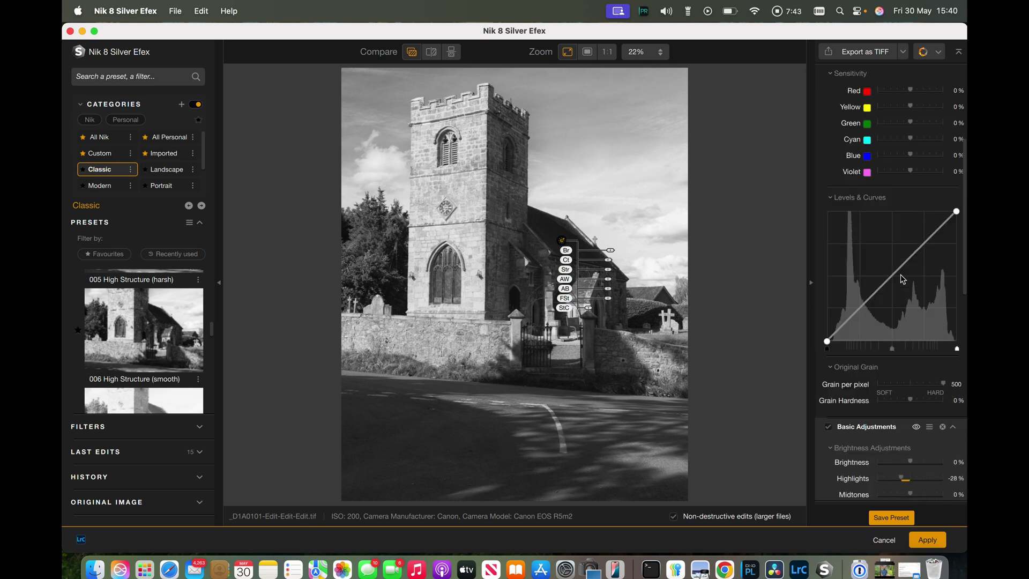
{"action": "scroll", "coordinate": [903, 278], "scroll_direction": "up", "scroll_amount": 4}
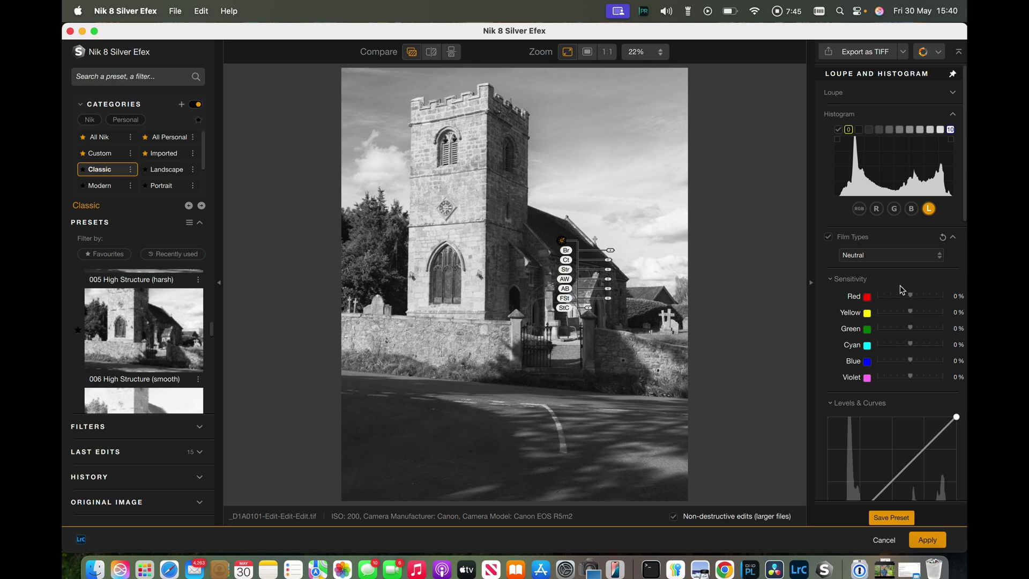
{"action": "scroll", "coordinate": [902, 287], "scroll_direction": "down", "scroll_amount": 12}
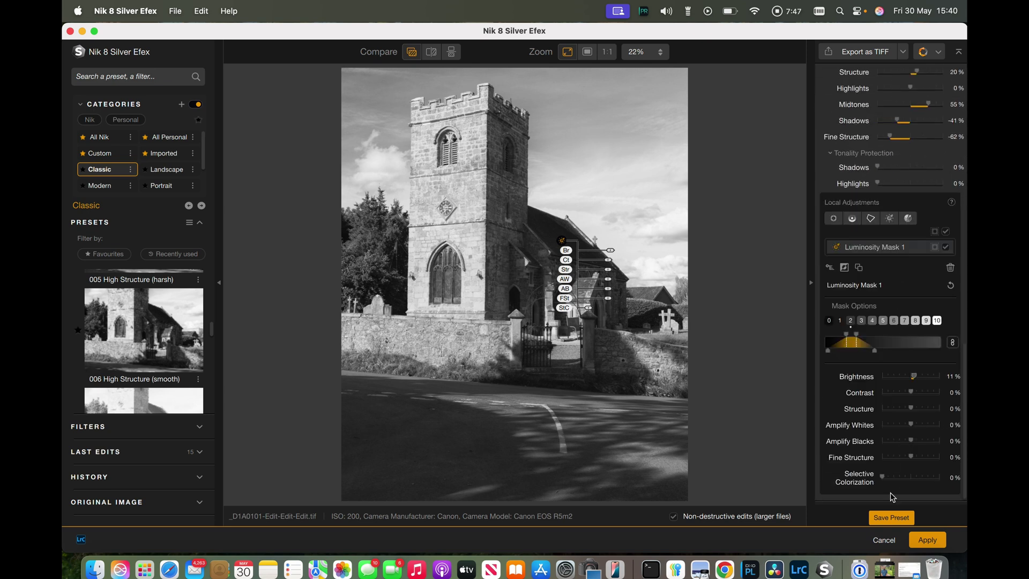
{"action": "left_click", "coordinate": [926, 541]}
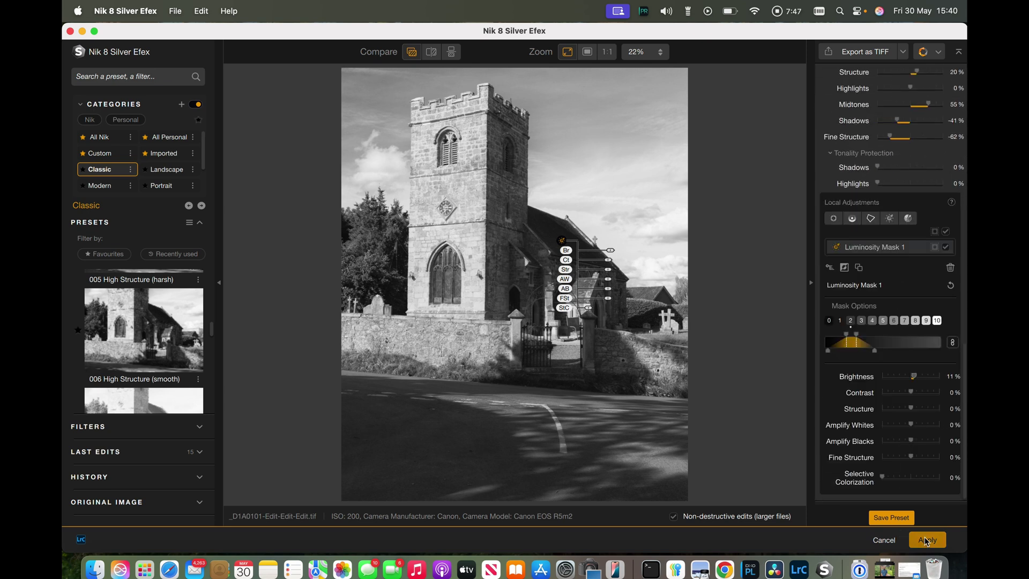
{"action": "left_click", "coordinate": [770, 405]}
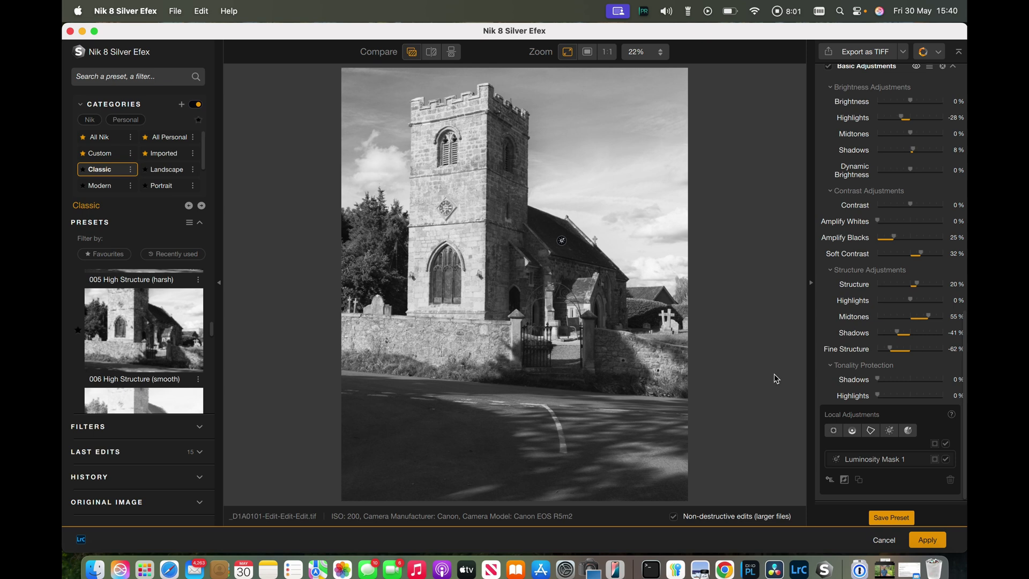
Step: Inspect the histogram's tonal zones and examine the church roof's shadow detail up close and in the whole photo
{"action": "scroll", "coordinate": [869, 390], "scroll_direction": "up", "scroll_amount": 5}
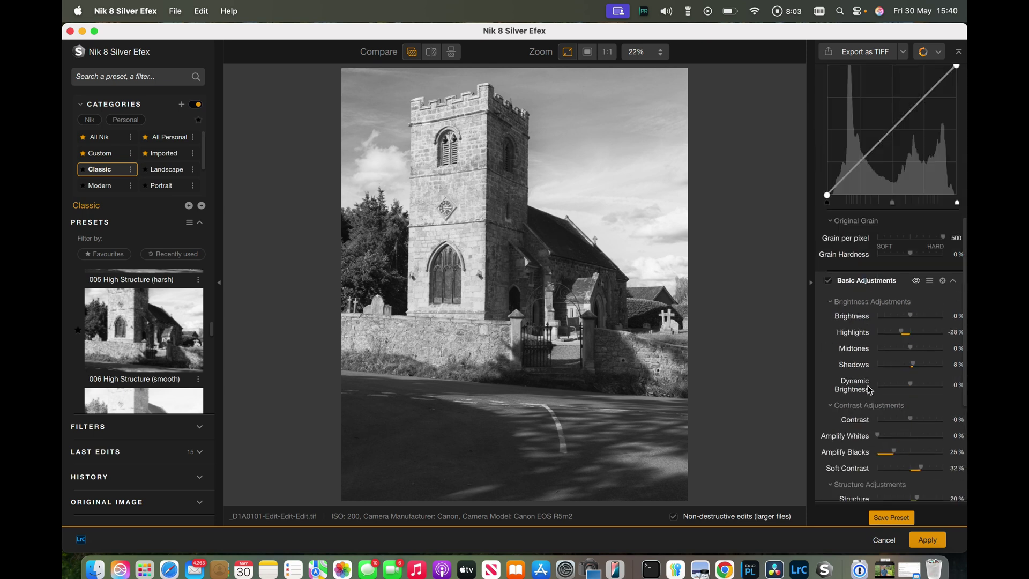
{"action": "scroll", "coordinate": [870, 390], "scroll_direction": "up", "scroll_amount": 10}
{"action": "mouse_move", "coordinate": [868, 134]}
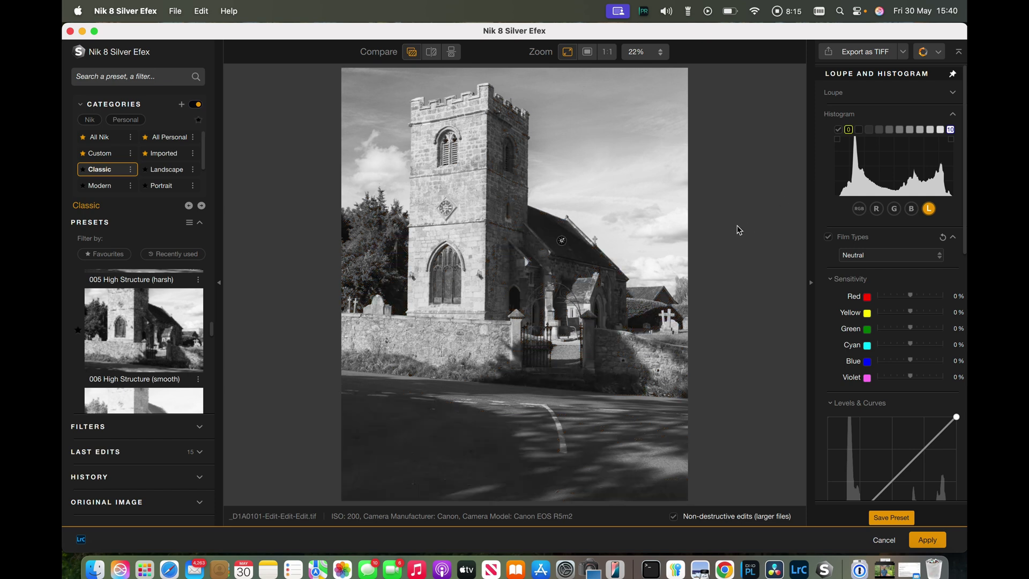
{"action": "left_click", "coordinate": [579, 256]}
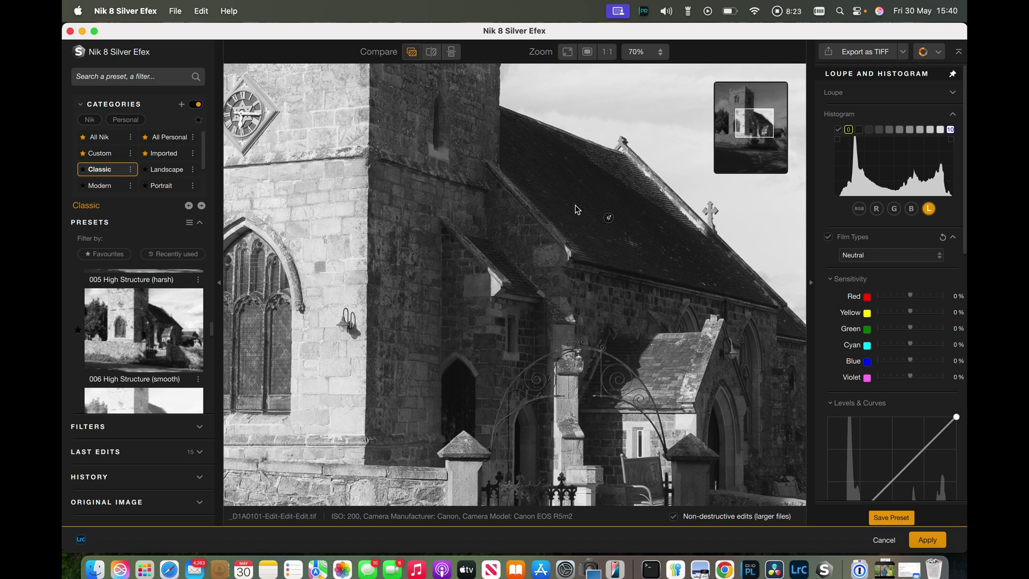
{"action": "scroll", "coordinate": [574, 205], "scroll_direction": "down", "scroll_amount": 5}
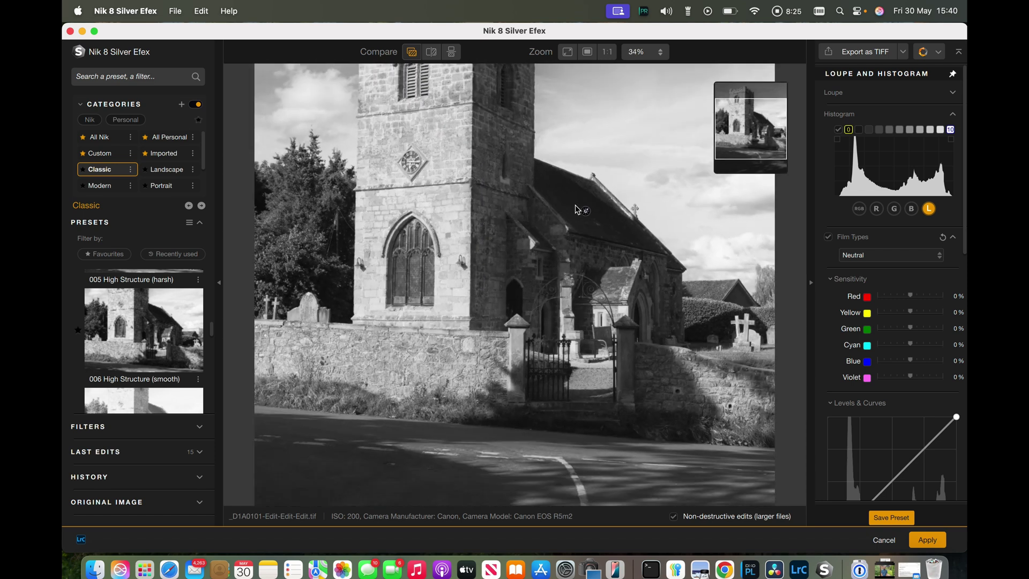
{"action": "scroll", "coordinate": [574, 205], "scroll_direction": "down", "scroll_amount": 2}
{"action": "scroll", "coordinate": [576, 210], "scroll_direction": "down", "scroll_amount": 1}
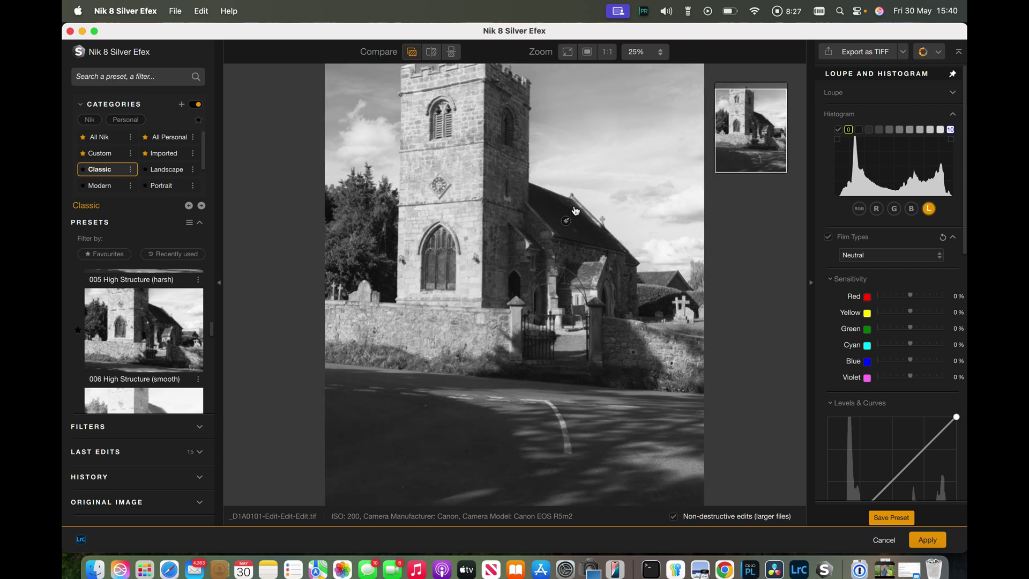
{"action": "scroll", "coordinate": [576, 212], "scroll_direction": "down", "scroll_amount": 2}
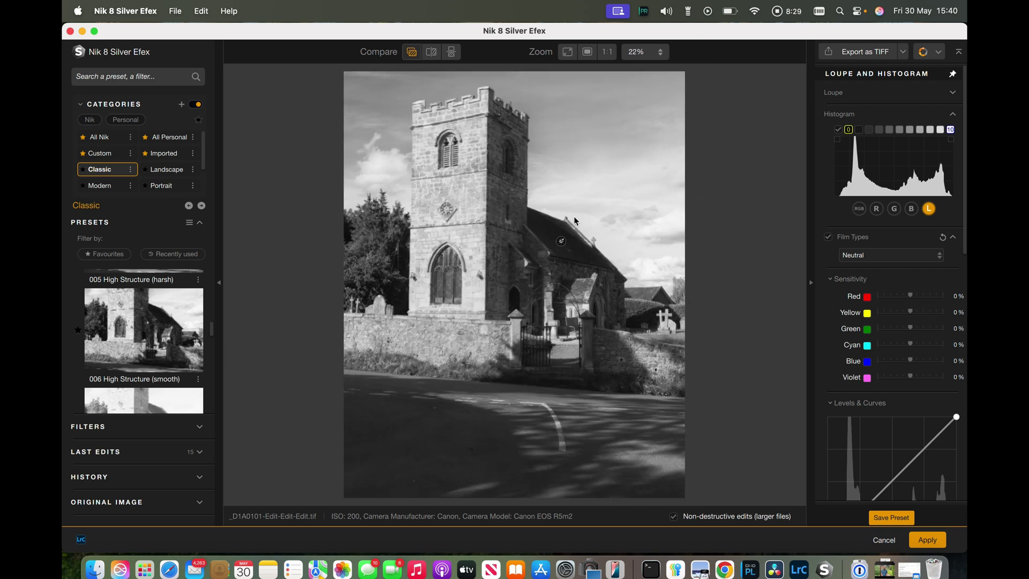
{"action": "scroll", "coordinate": [575, 221], "scroll_direction": "up", "scroll_amount": 1}
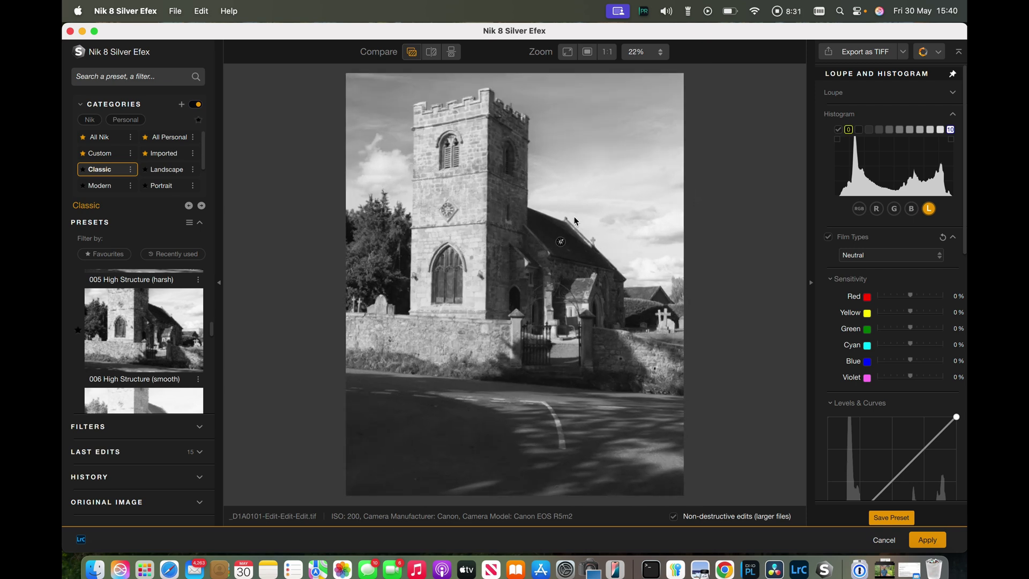
Step: Apply the black-and-white conversion to the photo and show the result in Lightroom Classic as a Full Screen Preview
{"action": "left_click", "coordinate": [928, 540]}
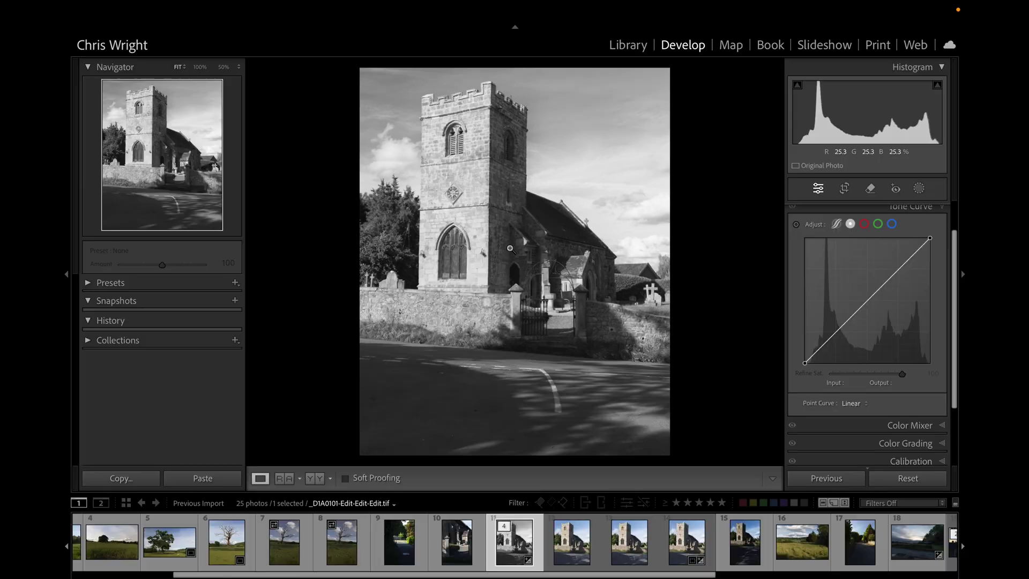
{"action": "left_click", "coordinate": [79, 503]}
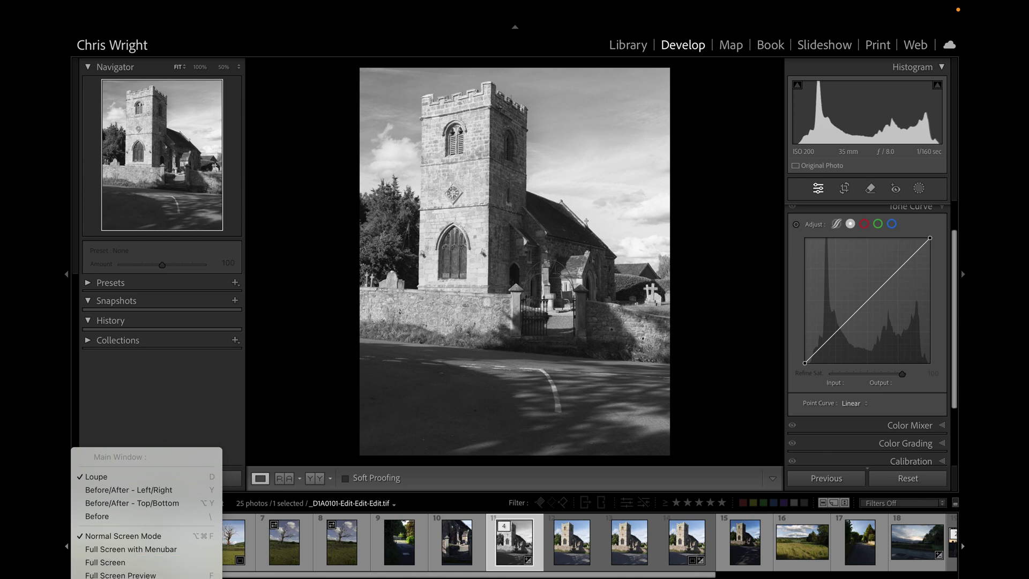
{"action": "left_click", "coordinate": [123, 575]}
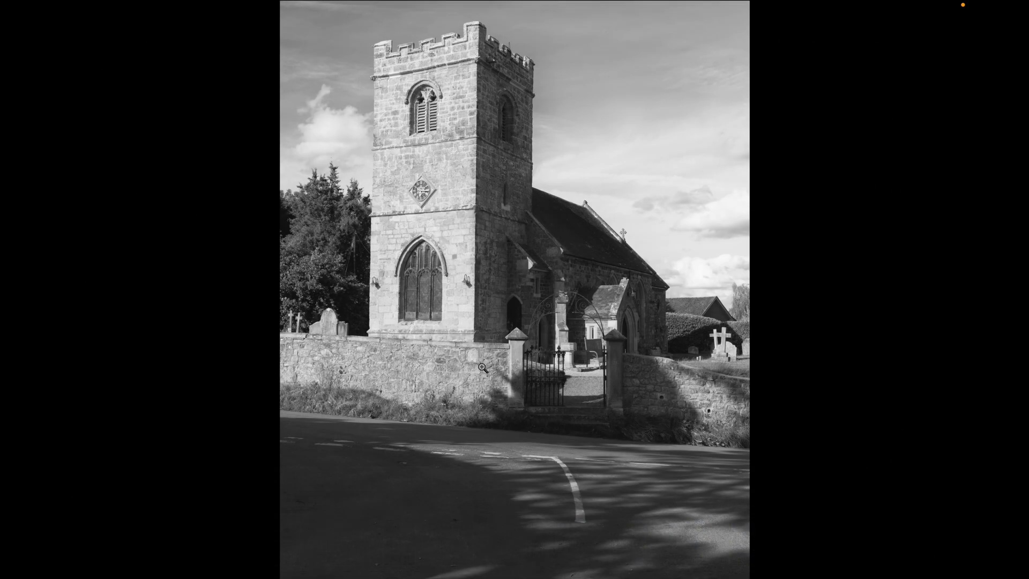